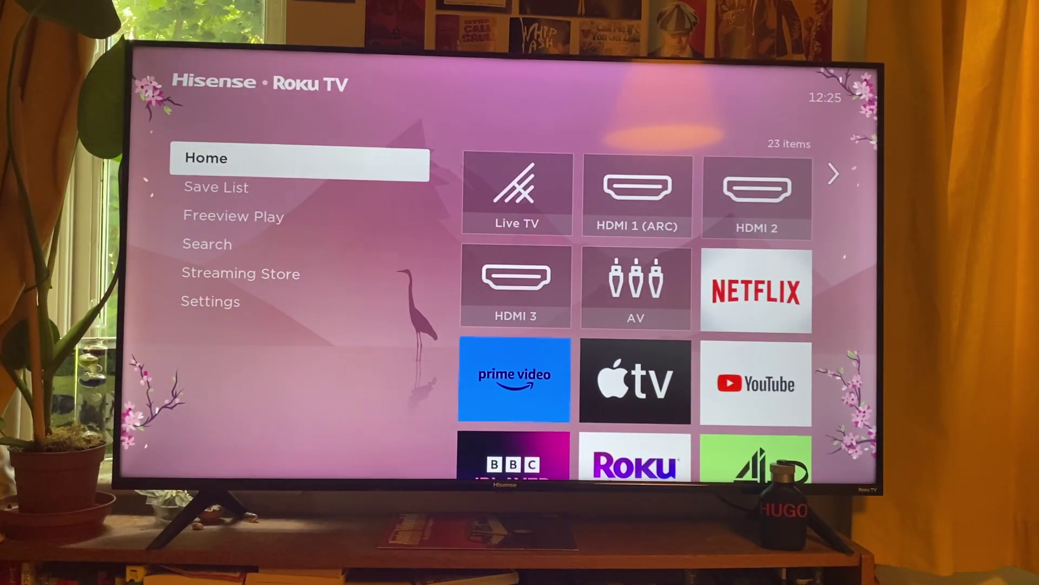
- Go into the TV's Settings list and open Apple AirPlay and HomeKit
key(Down)
key(Down)
key(Down)
key(Down)
key(Down)
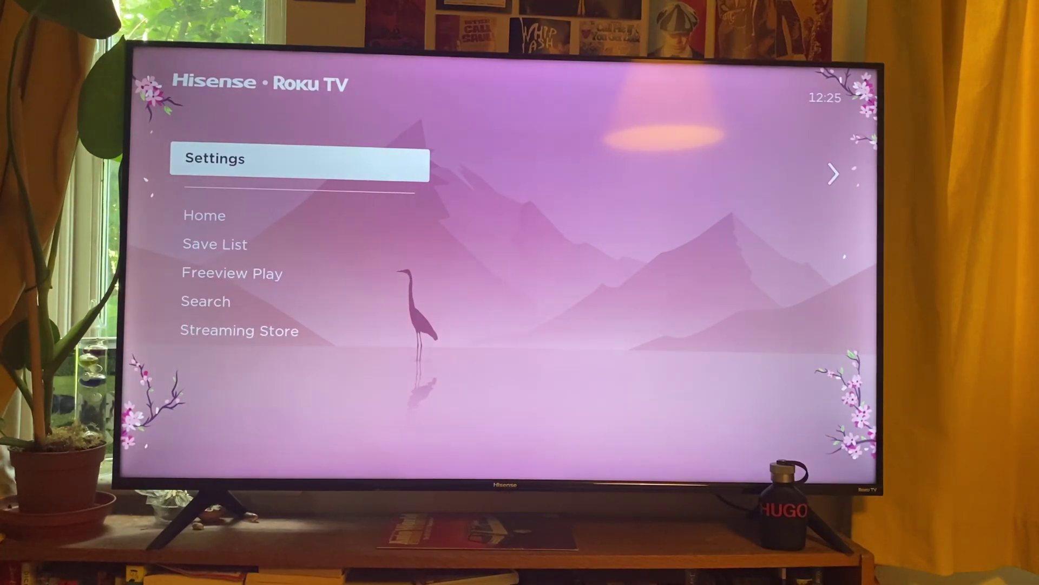
key(Right)
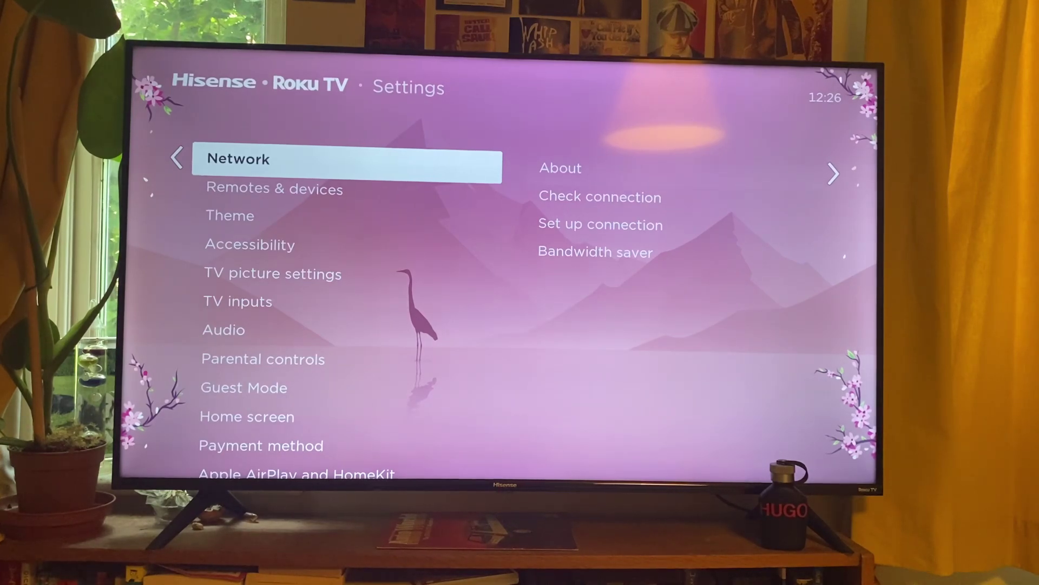
key(Down)
key(Down)
key(Down)
key(Down)
key(Down)
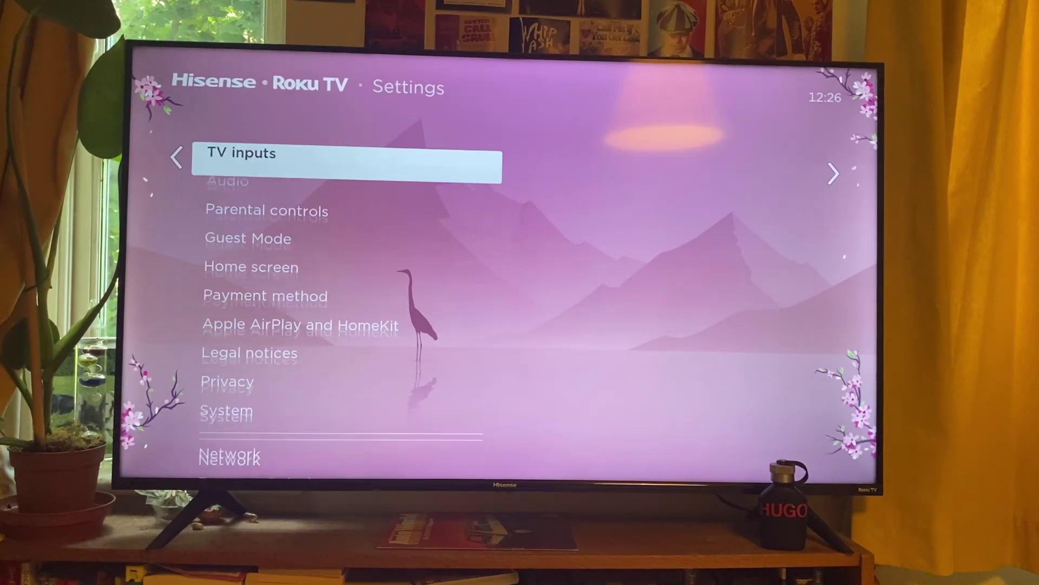
key(Down)
key(Down)
key(Down)
key(Down)
key(Down)
key(Down)
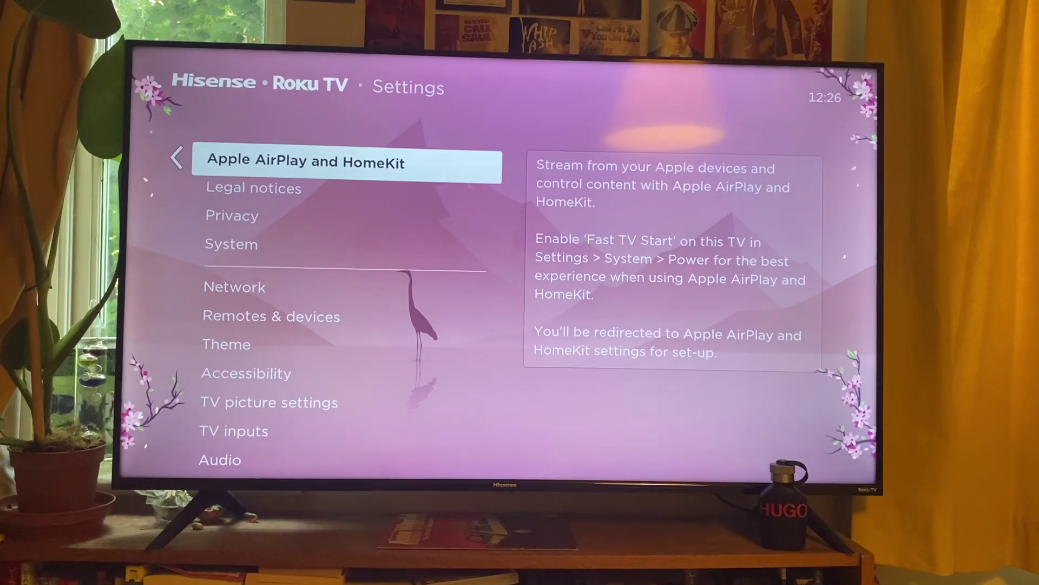
key(Return)
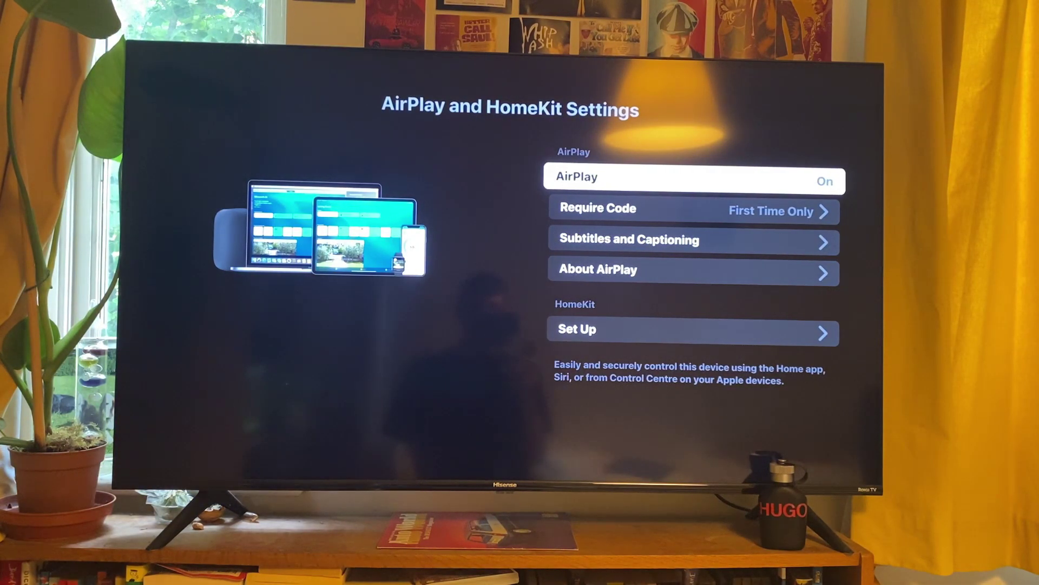
key(Return)
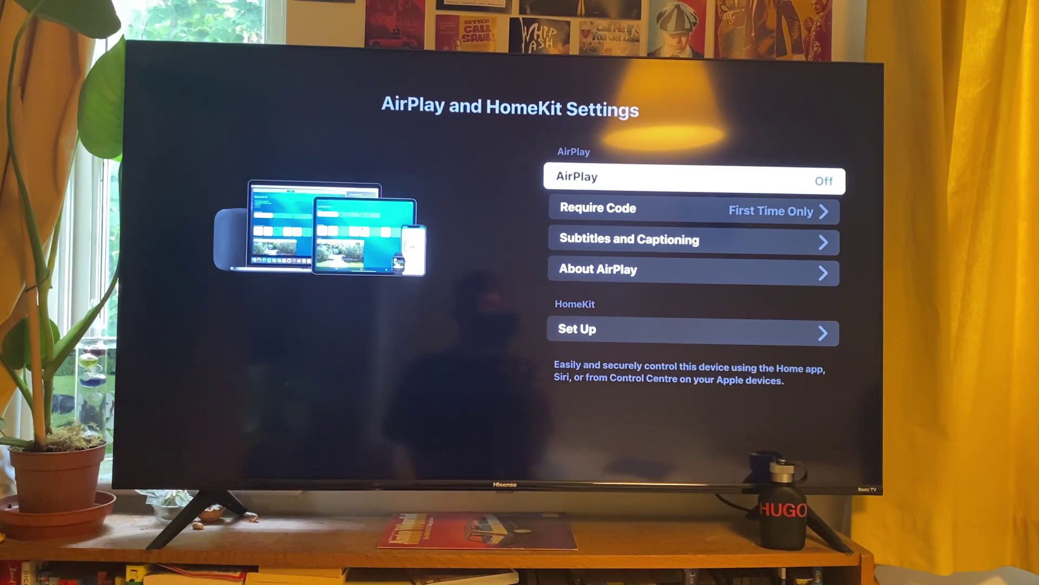
key(Return)
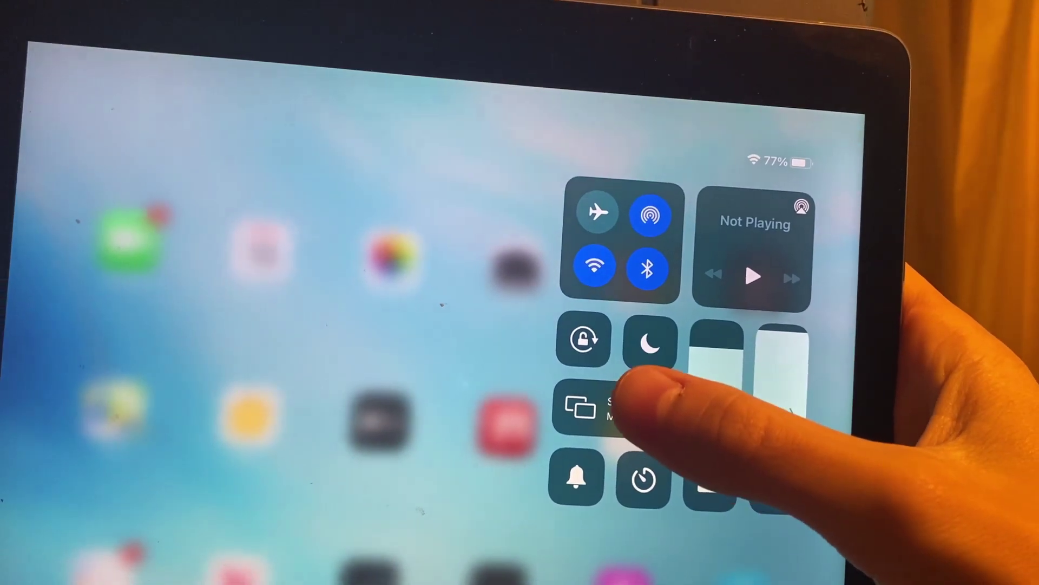
- Open Screen Mirroring and choose the 50in Hisense Roku TV to get the AirPlay code prompt
click(617, 406)
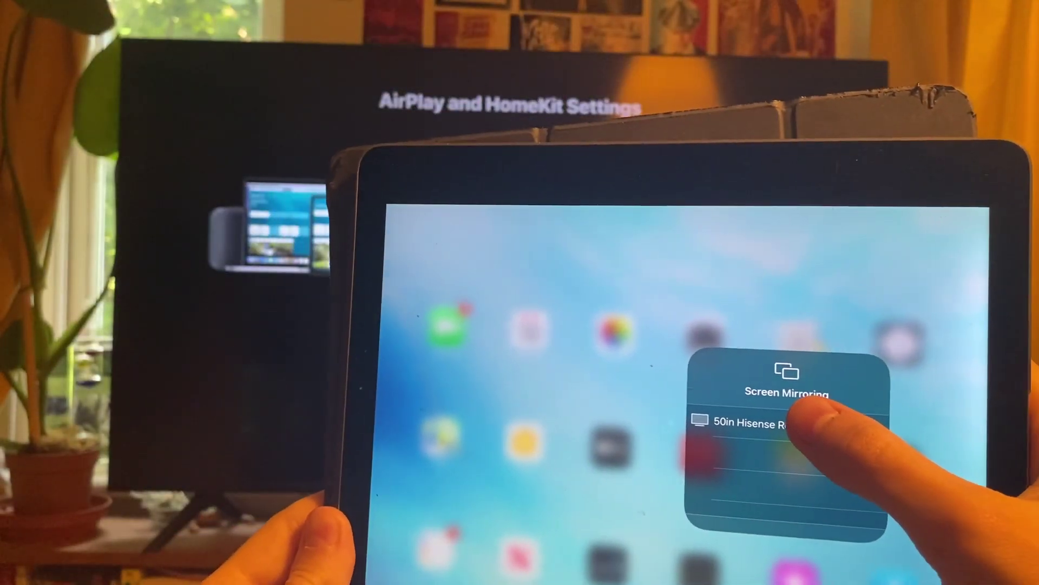
click(812, 421)
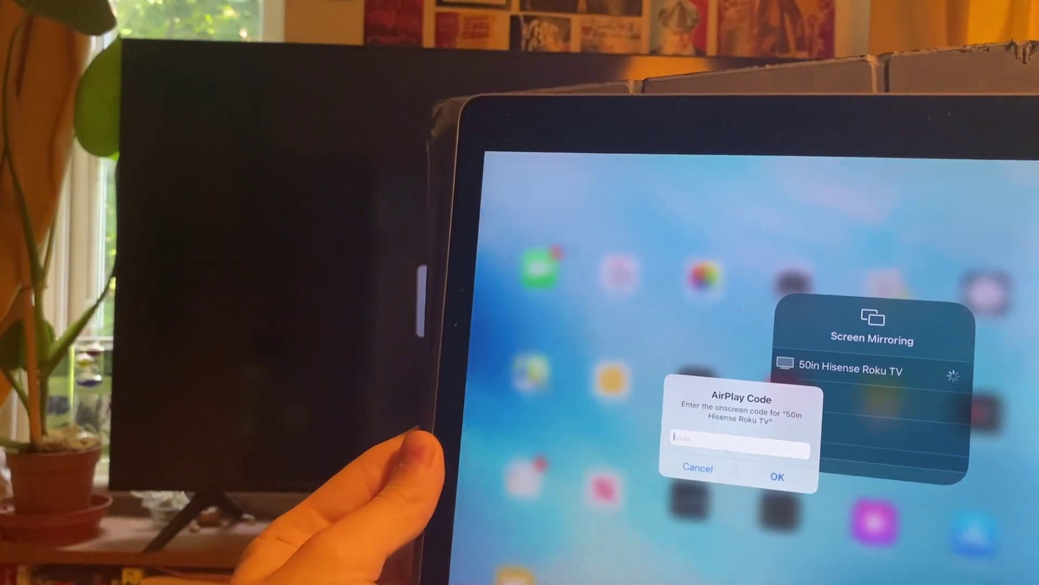